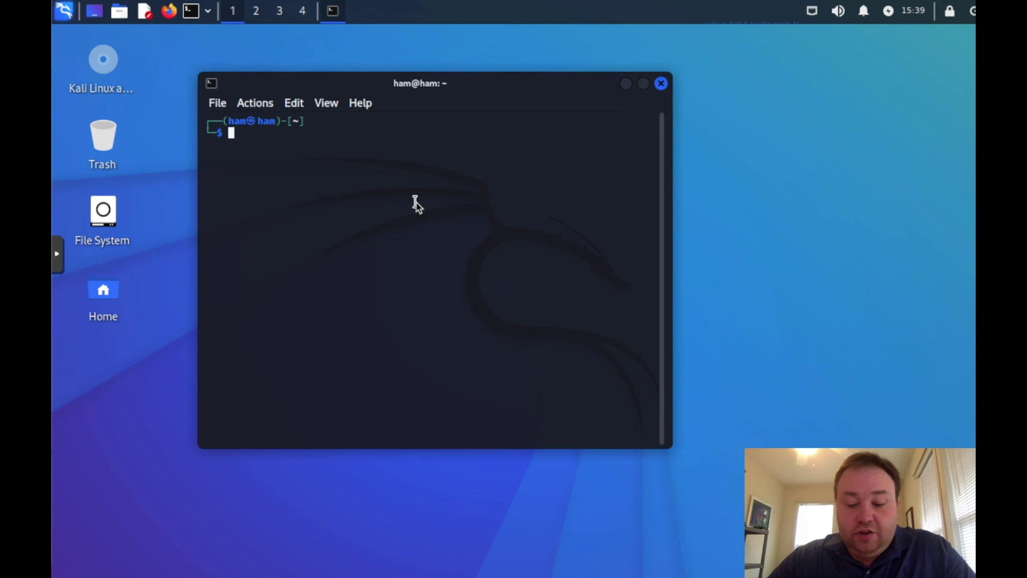
text(ip address)
Run 'ip address' and 'lsusb' to reveal the attached Realtek RTL8814AU adapter
key(Return)
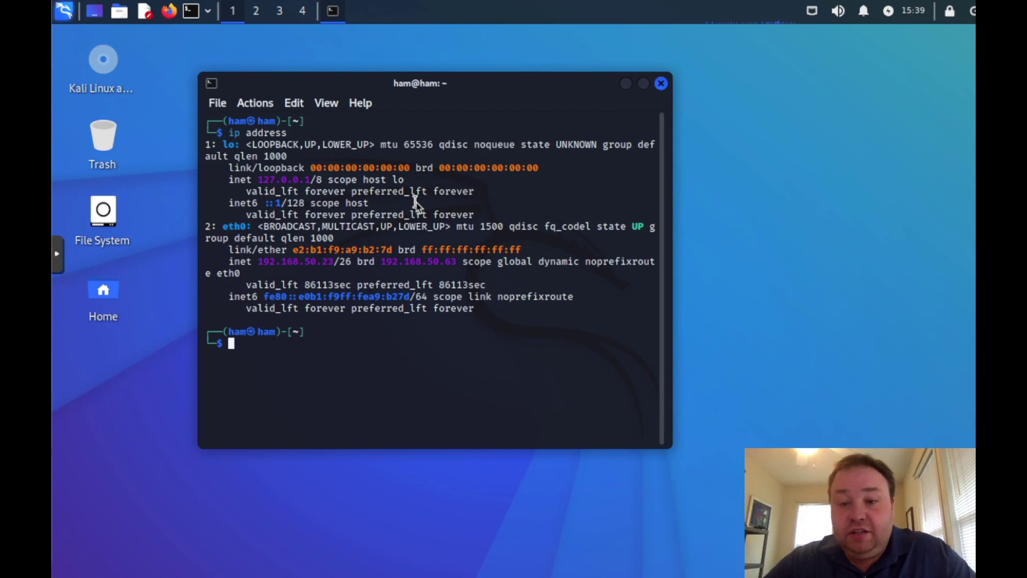
text(lsusb)
key(Return)
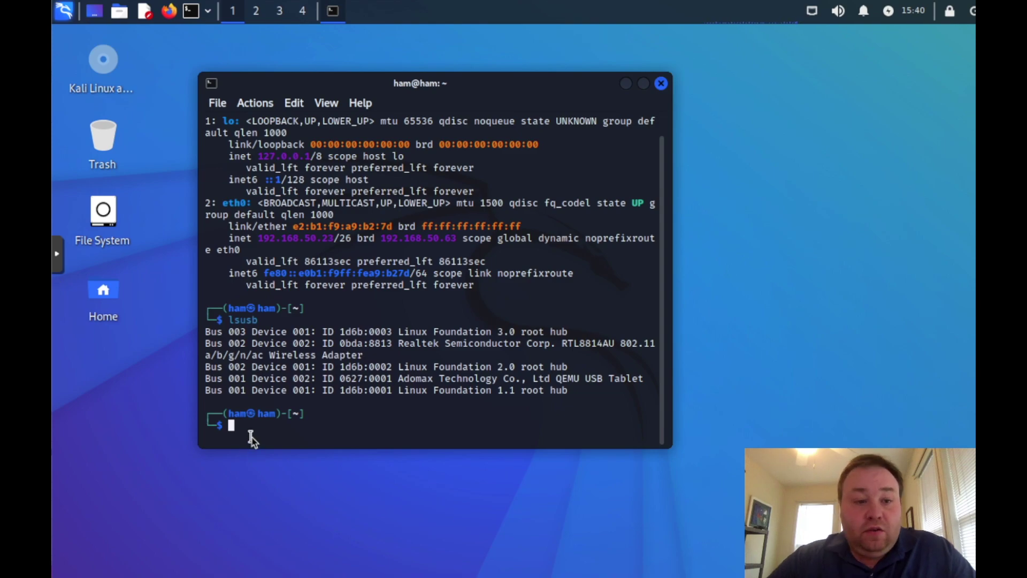
text(git)
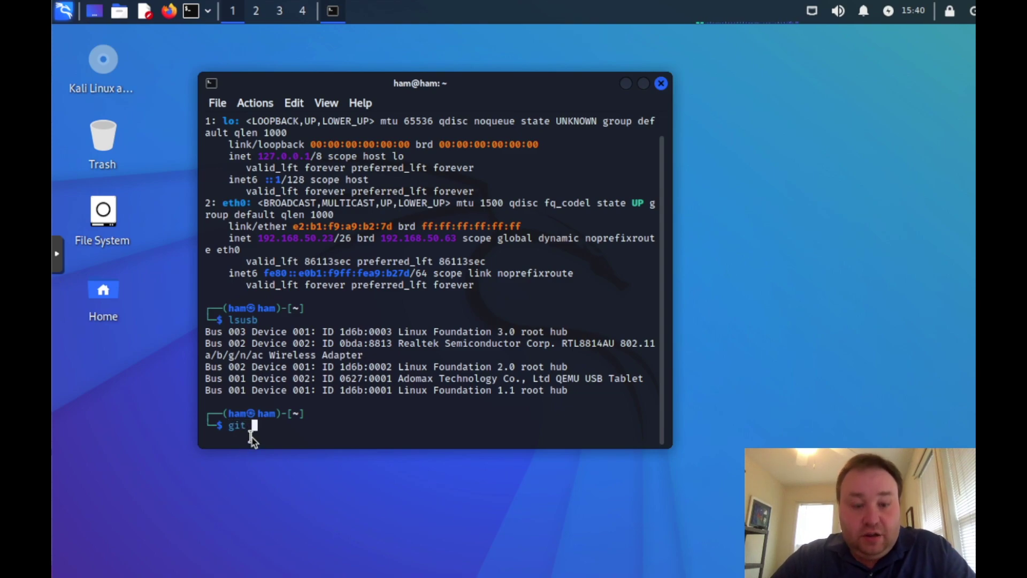
text( clone -b V5.6.4.2 http://github.com/aircrack-ng?rtl8812au.git)
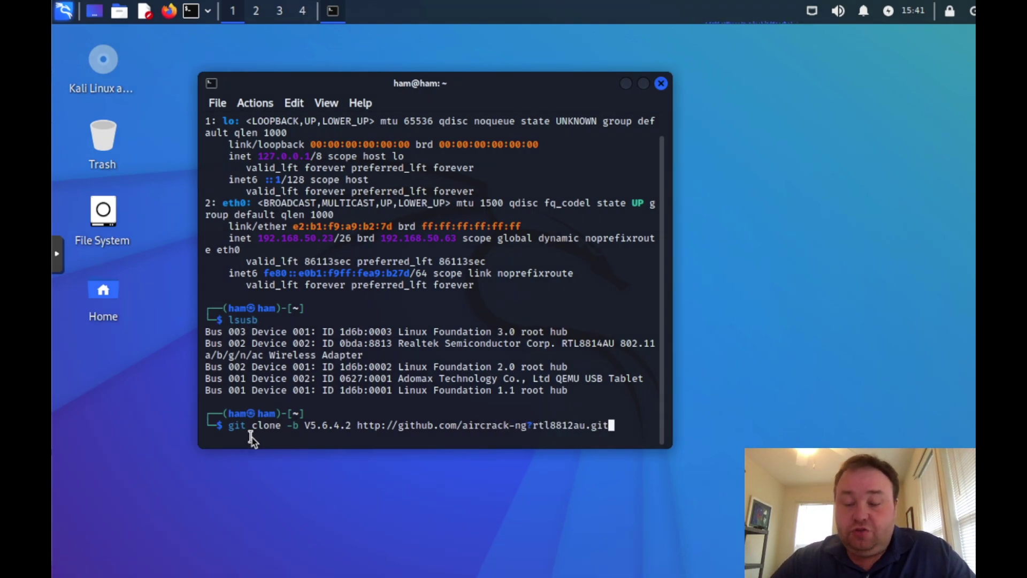
Fix the URL in the rtl8812au v5.6.4.2 clone command, then list the home folder
key(Left)
key(Left)
key(Left)
key(Left)
key(Left)
key(Left)
key(Left)
key(Left)
key(Left)
key(Left)
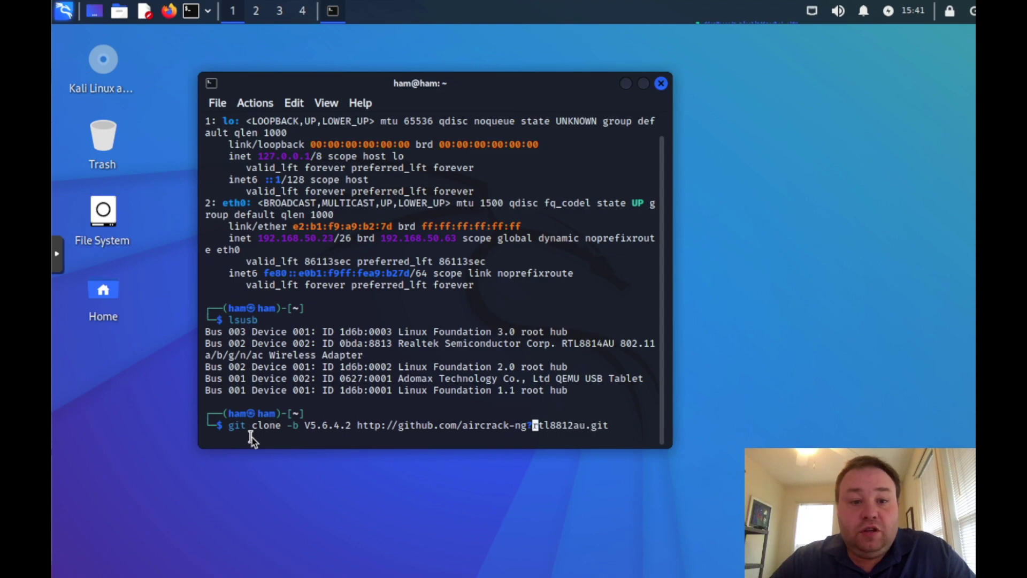
key(BackSpace)
text(/)
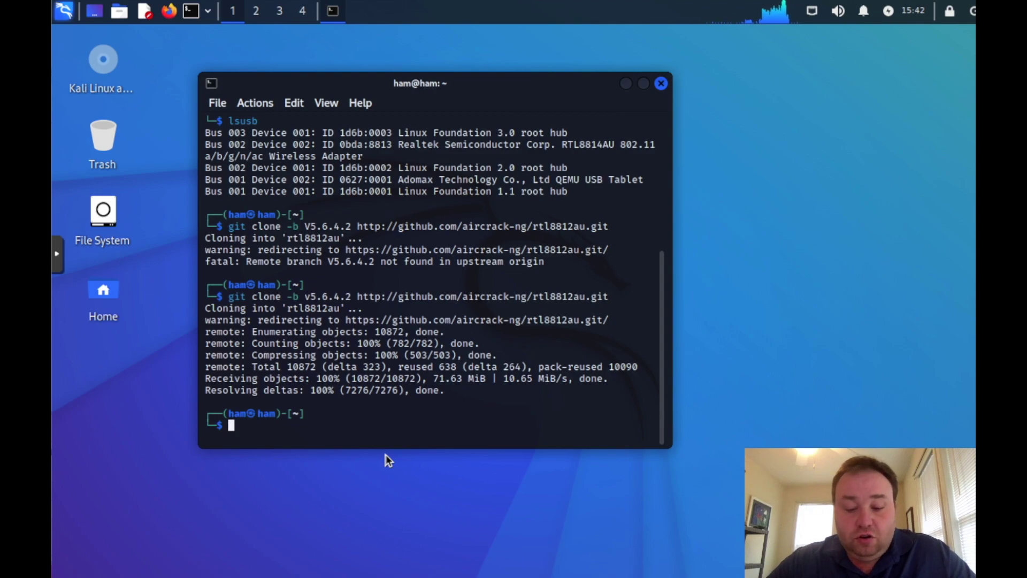
text(ls)
key(Return)
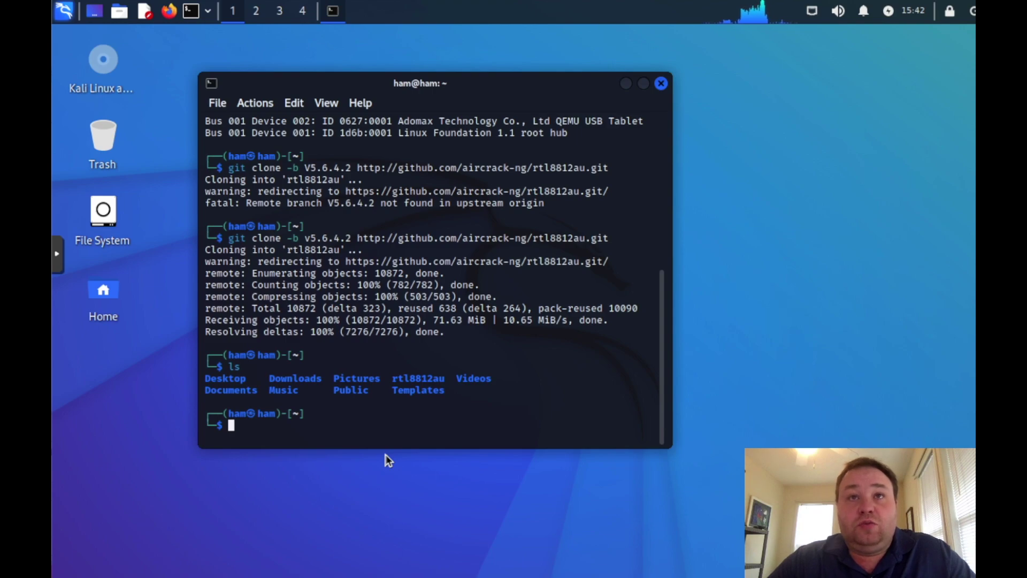
text(cd )
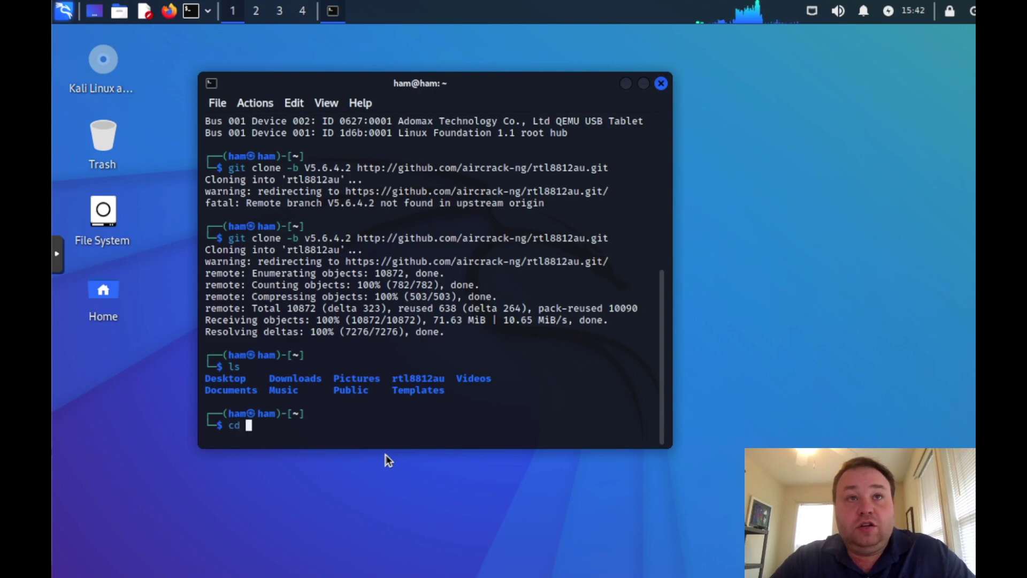
text(rtl)
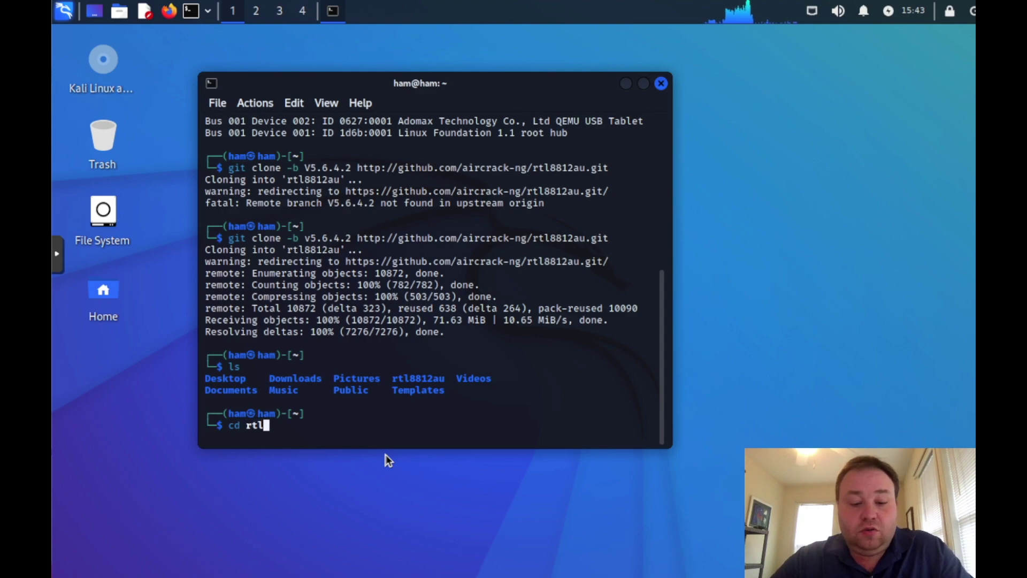
text(*)
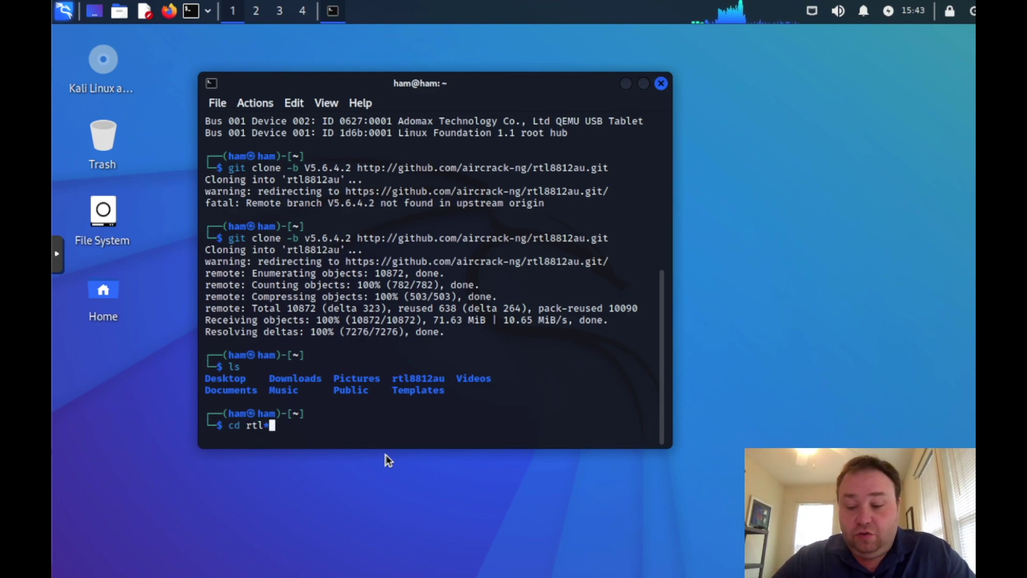
Run 'cd rtl*' and 'ls' to show the Makefile and dkms.conf
key(Return)
text(ls)
key(Return)
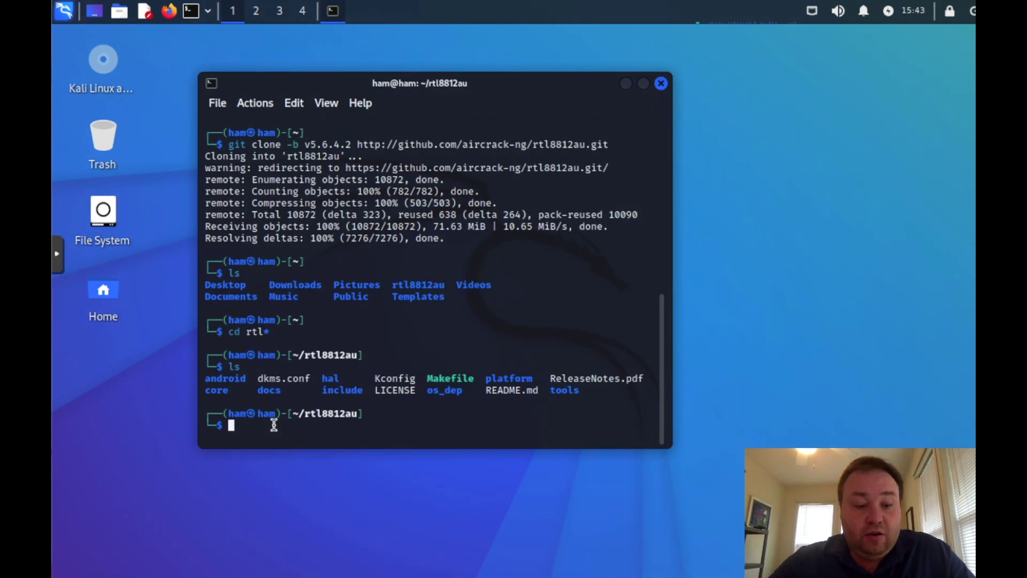
text(sudo )
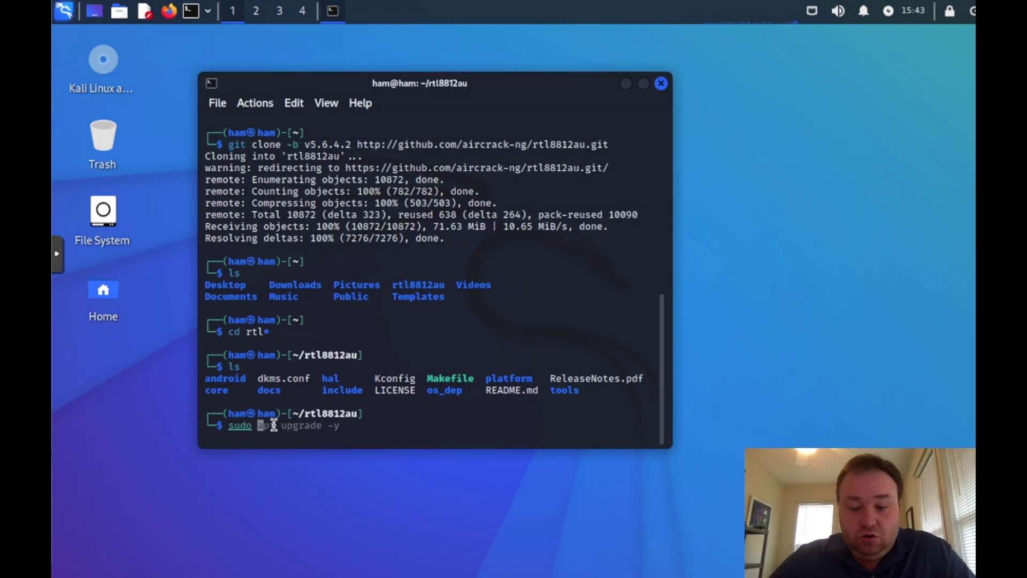
text(apt install )
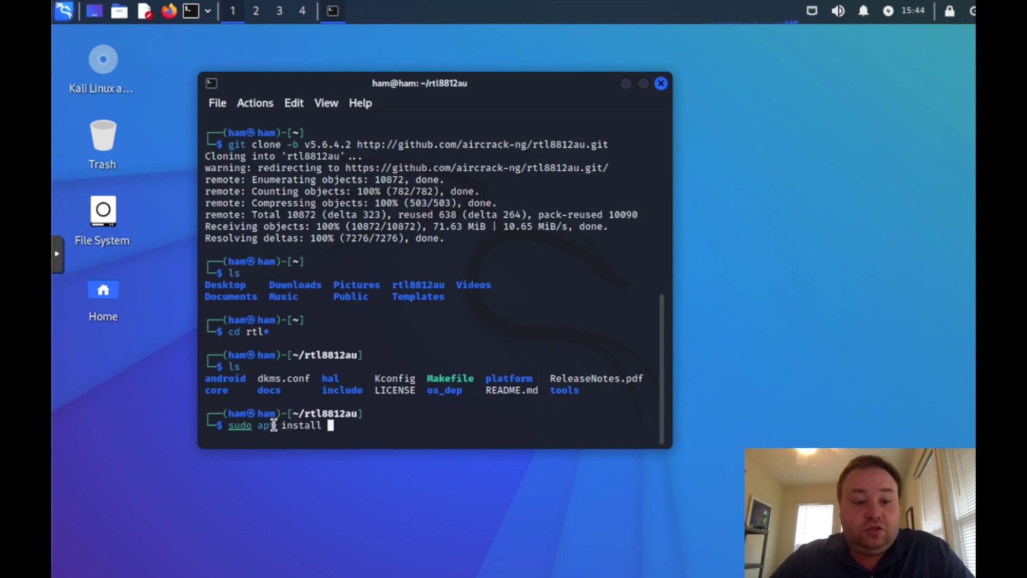
text(dkms -y)
Run 'sudo apt install dkms -y' to install dkms and the kernel headers
key(Return)
key(Return)
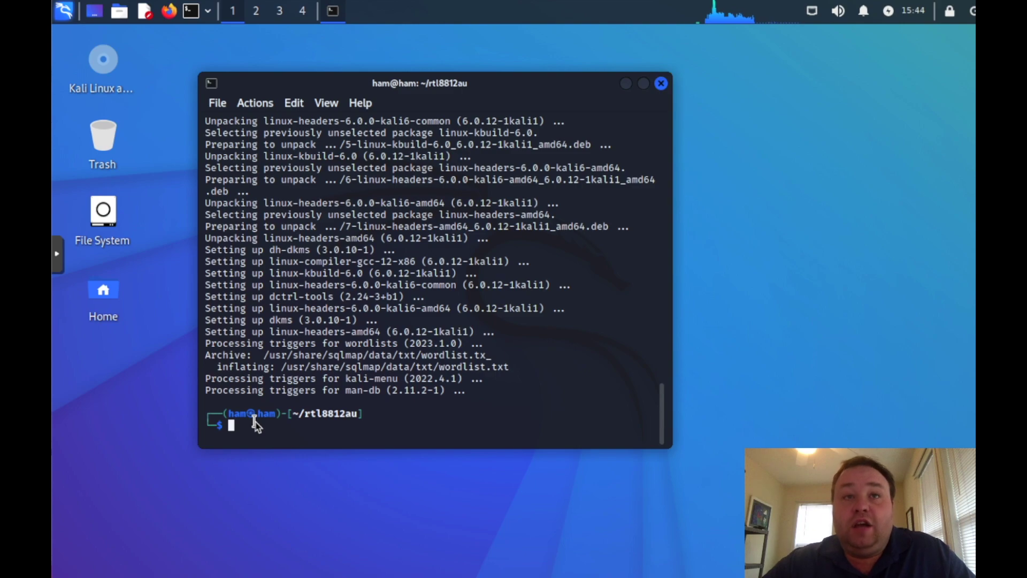
text(sud)
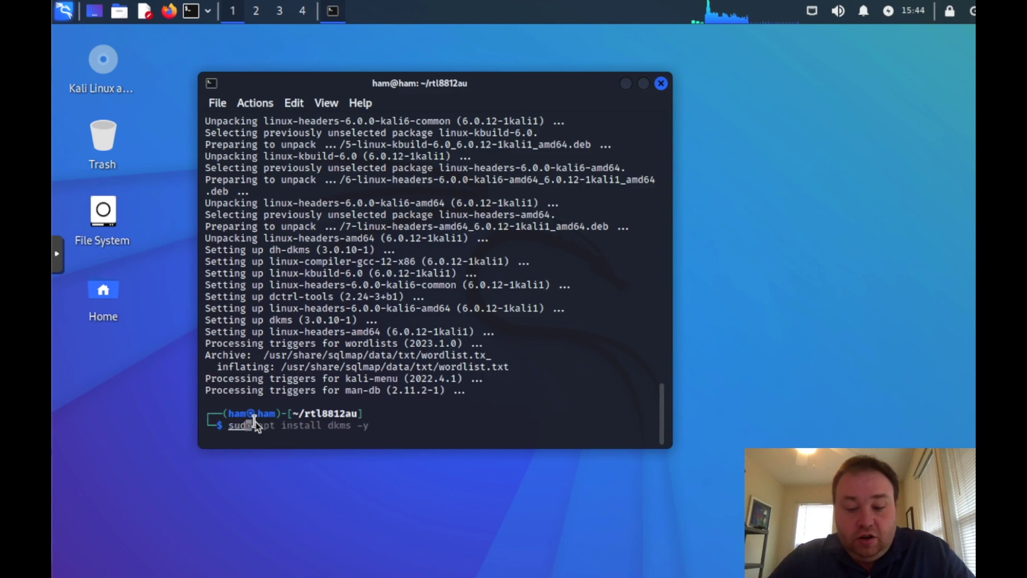
text(o make )
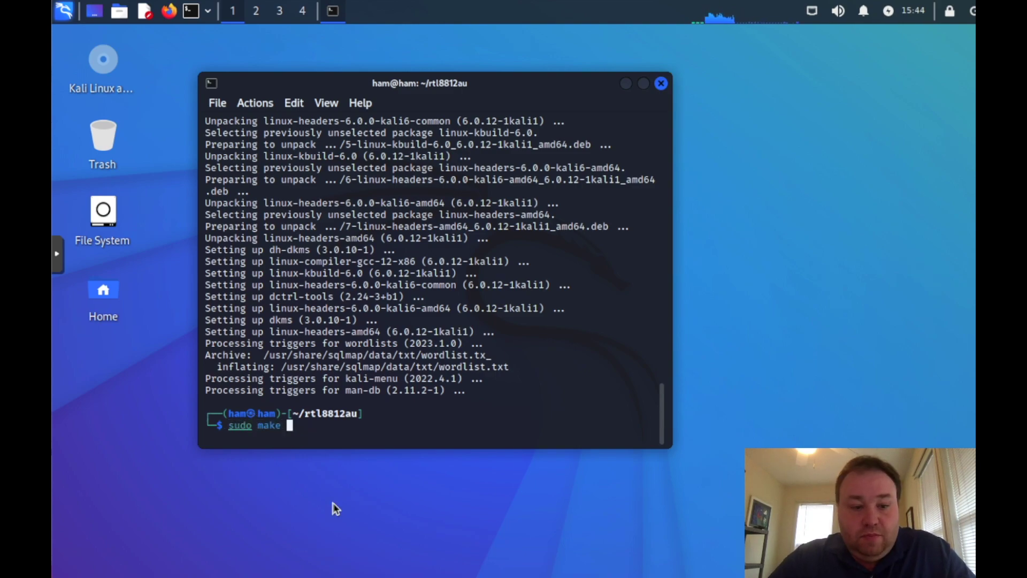
text(dkms)
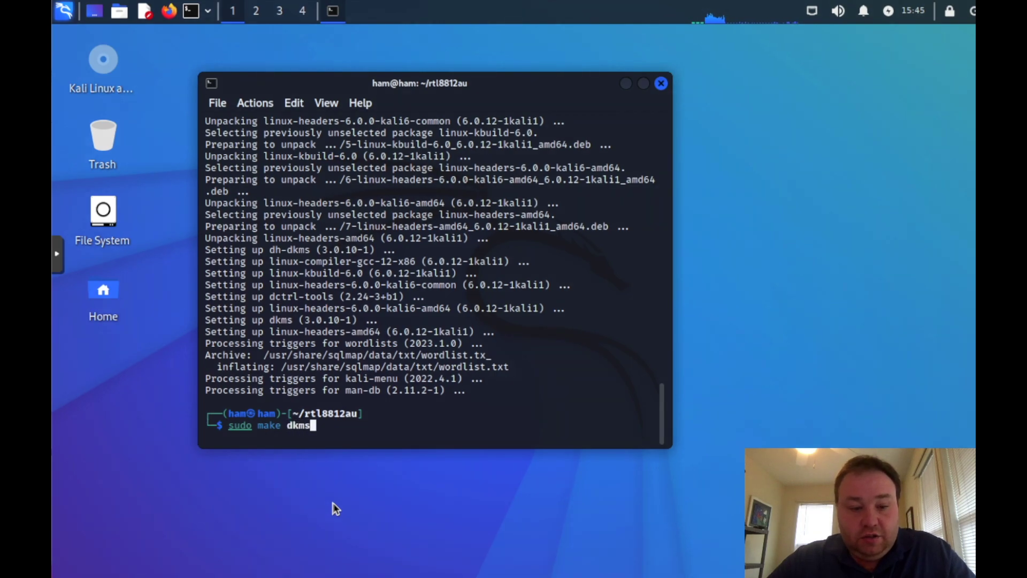
text(_install)
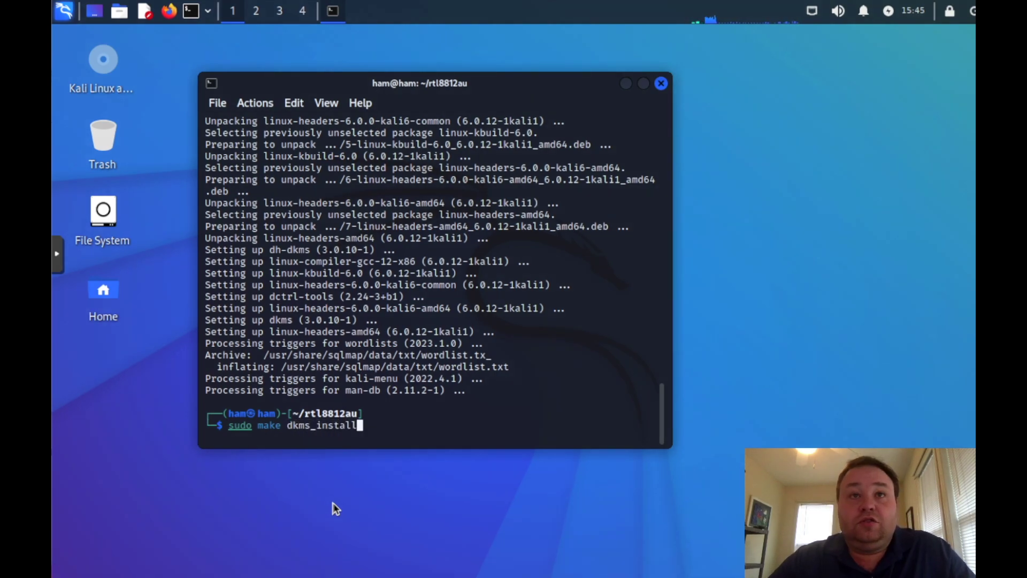
Run 'sudo make dkms_install' for the 8812au module, then 'reboot'
key(Return)
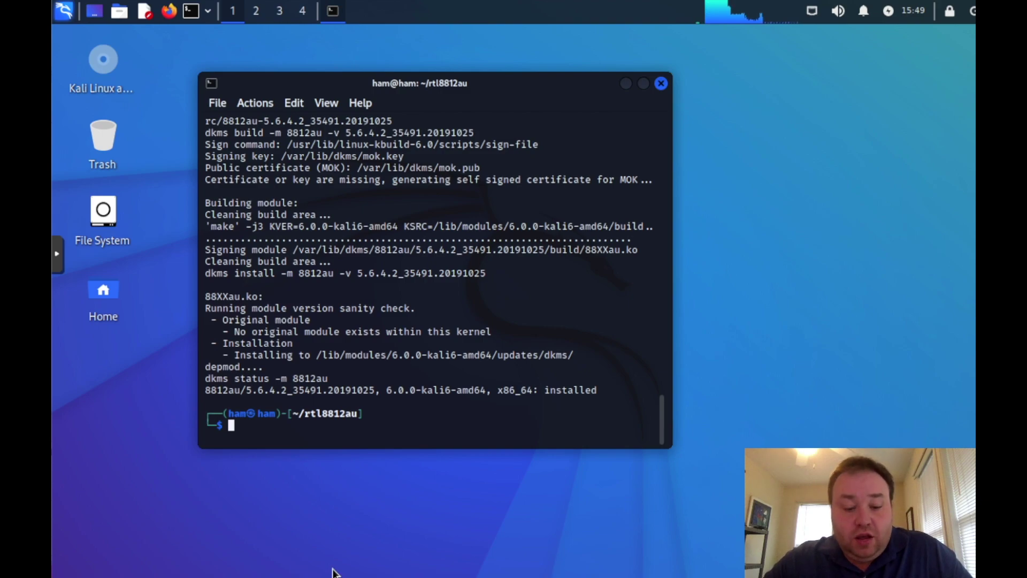
text(reboot)
key(Return)
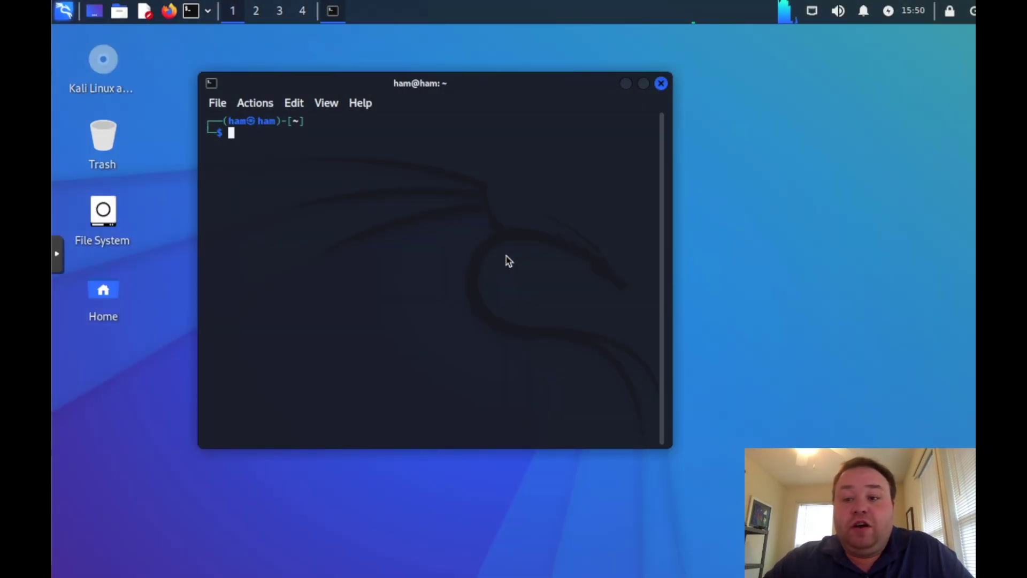
text(ip)
Complete and run 'ip address' to confirm wlan0 appears beside lo and eth0
key(Right)
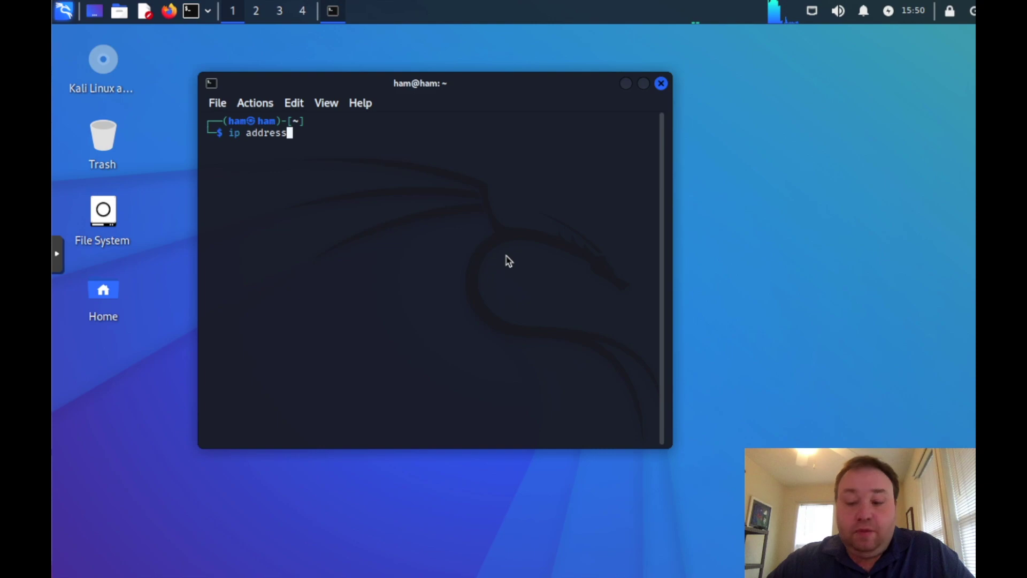
key(Return)
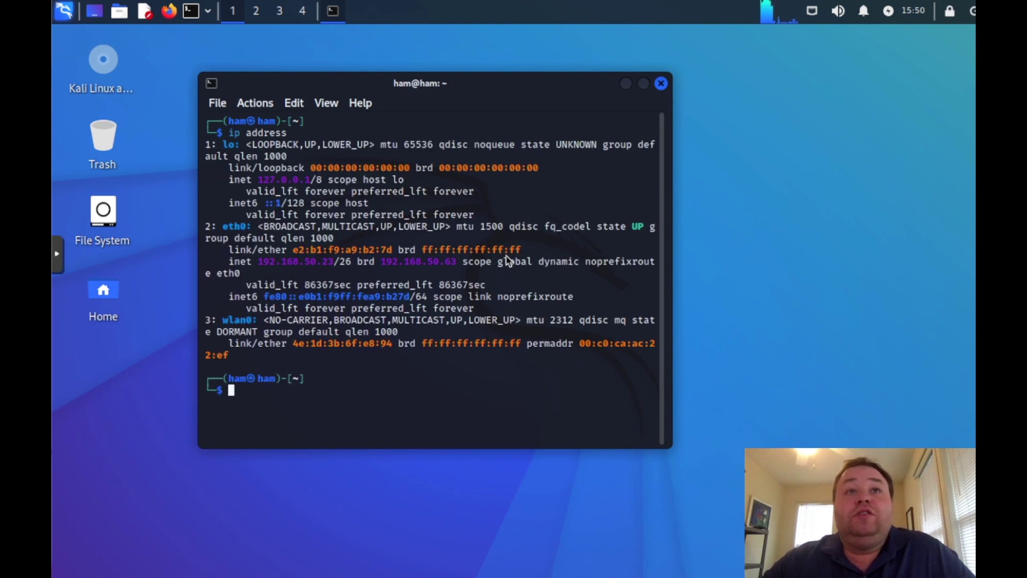